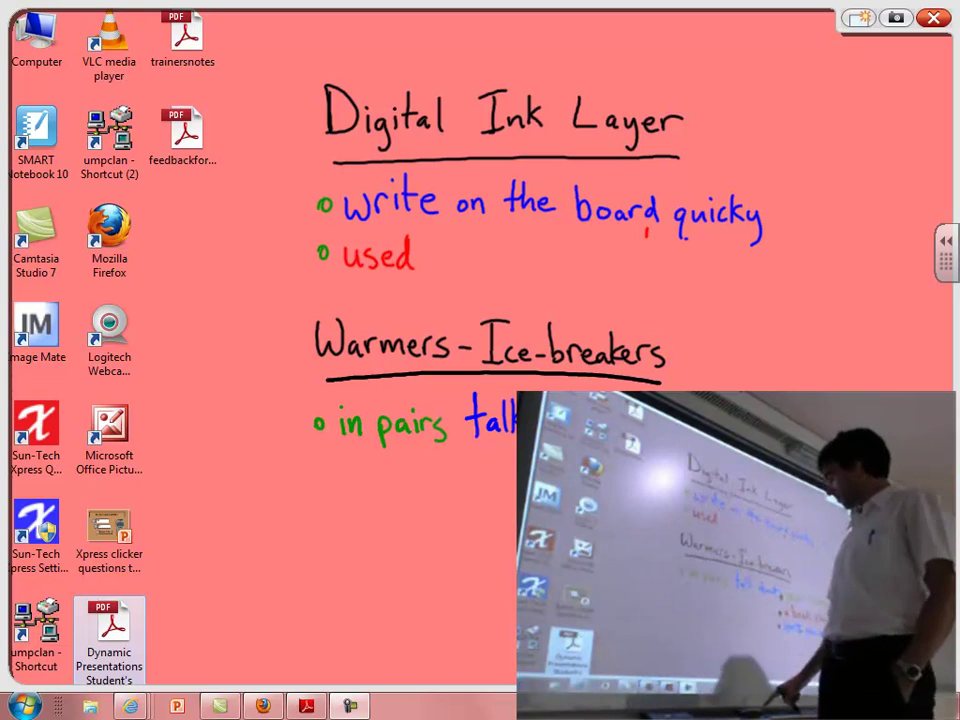
# Underline the "Digital Ink Layer" heading in red and draw a long green line around the upper edges of the ink layer
pyautogui.moveTo(333, 155); pyautogui.dragTo(690, 156)
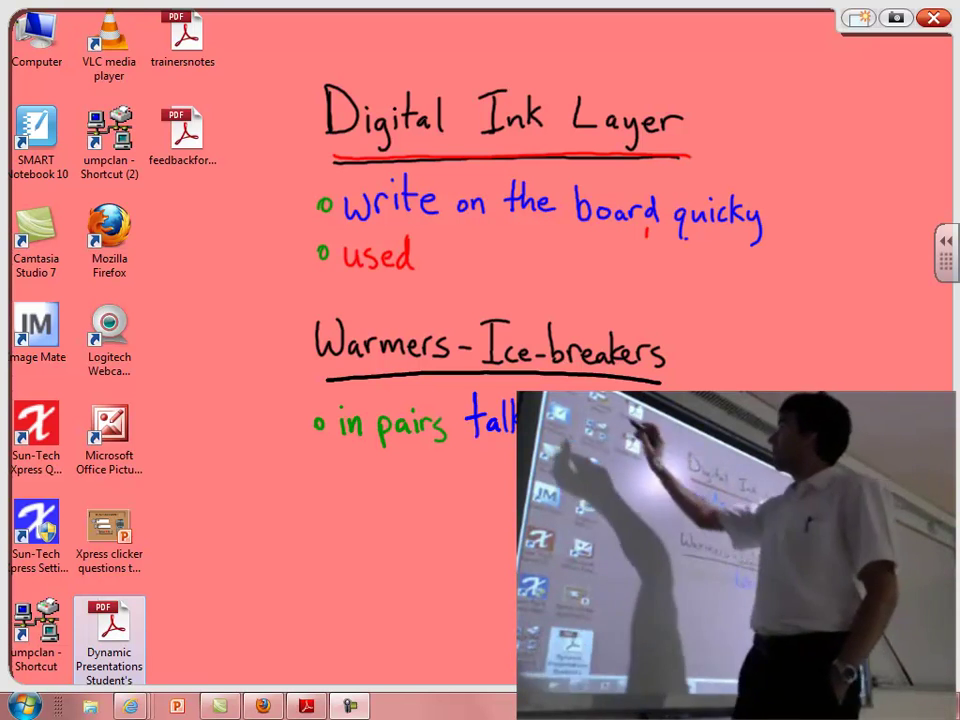
pyautogui.moveTo(27, 72)
pyautogui.mouseDown()
pyautogui.moveTo(225, 23)
pyautogui.moveTo(692, 33)
pyautogui.moveTo(925, 75)
pyautogui.moveTo(925, 307)
pyautogui.mouseUp()
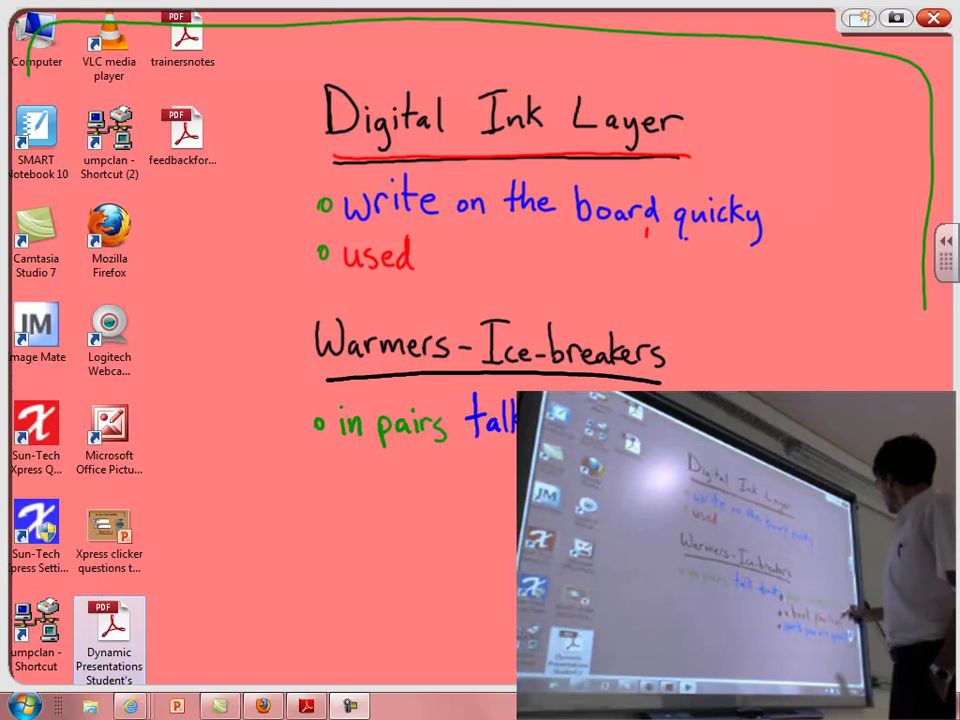
# Show the floating tools, shift them slightly inward and hide them again
pyautogui.click(945, 252)
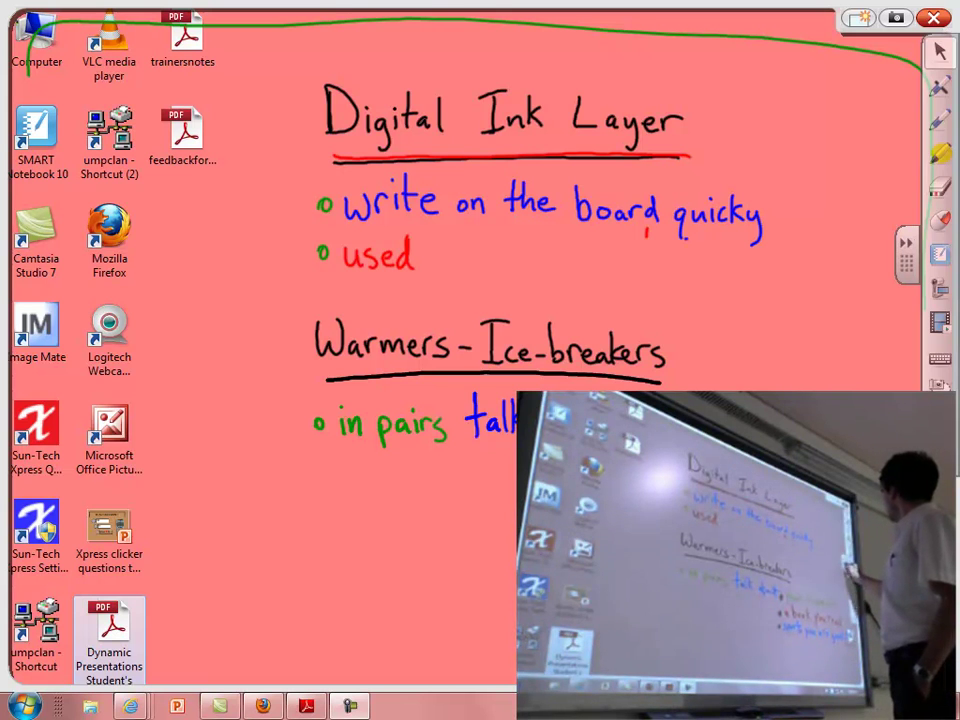
pyautogui.click(907, 253)
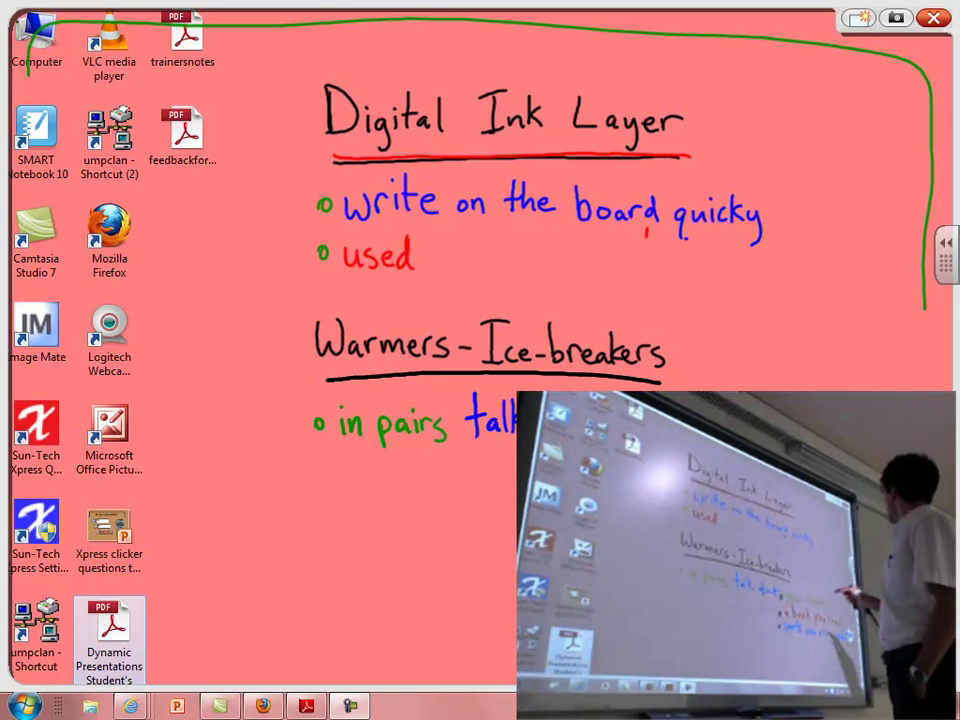
pyautogui.click(945, 255)
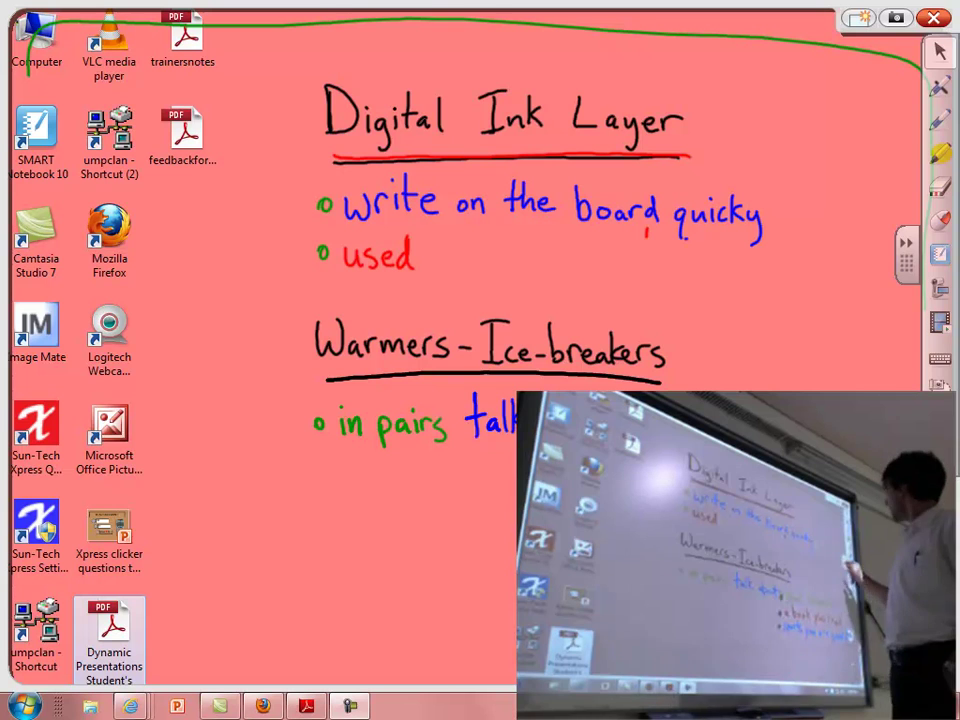
pyautogui.moveTo(907, 262); pyautogui.dragTo(883, 256)
pyautogui.click(882, 250)
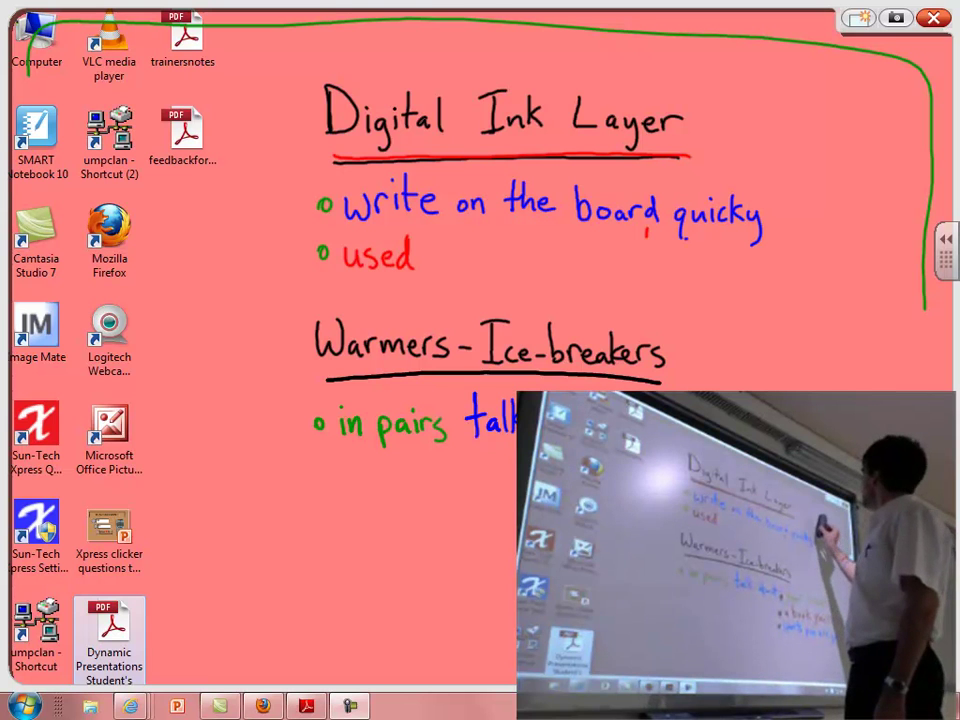
# Erase most of the green border line and write the sum 3926 + 1111 in green with a line beneath it
pyautogui.moveTo(924, 300)
pyautogui.mouseDown()
pyautogui.moveTo(915, 268)
pyautogui.moveTo(919, 122)
pyautogui.moveTo(816, 49)
pyautogui.moveTo(465, 26)
pyautogui.moveTo(242, 36)
pyautogui.moveTo(162, 24)
pyautogui.mouseUp()
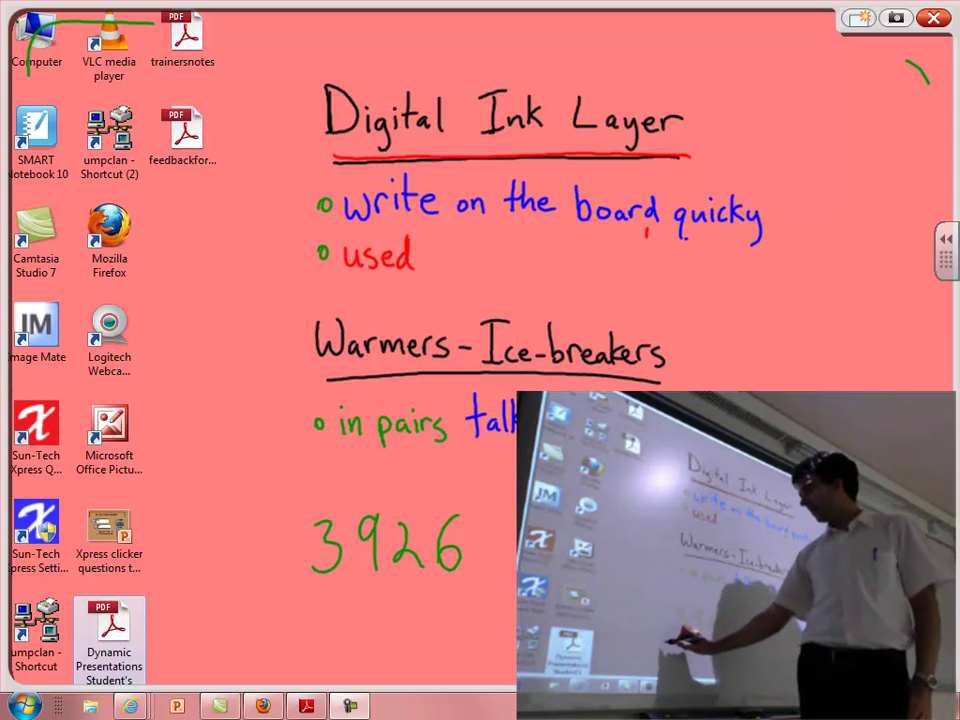
pyautogui.moveTo(281, 605)
pyautogui.mouseDown()
pyautogui.moveTo(281, 627)
pyautogui.moveTo(291, 615)
pyautogui.moveTo(322, 622)
pyautogui.mouseUp()
pyautogui.moveTo(367, 586); pyautogui.dragTo(368, 612)
pyautogui.moveTo(402, 584)
pyautogui.mouseDown()
pyautogui.moveTo(402, 610)
pyautogui.moveTo(437, 598)
pyautogui.moveTo(441, 612)
pyautogui.mouseUp()
pyautogui.moveTo(264, 642); pyautogui.dragTo(487, 618)
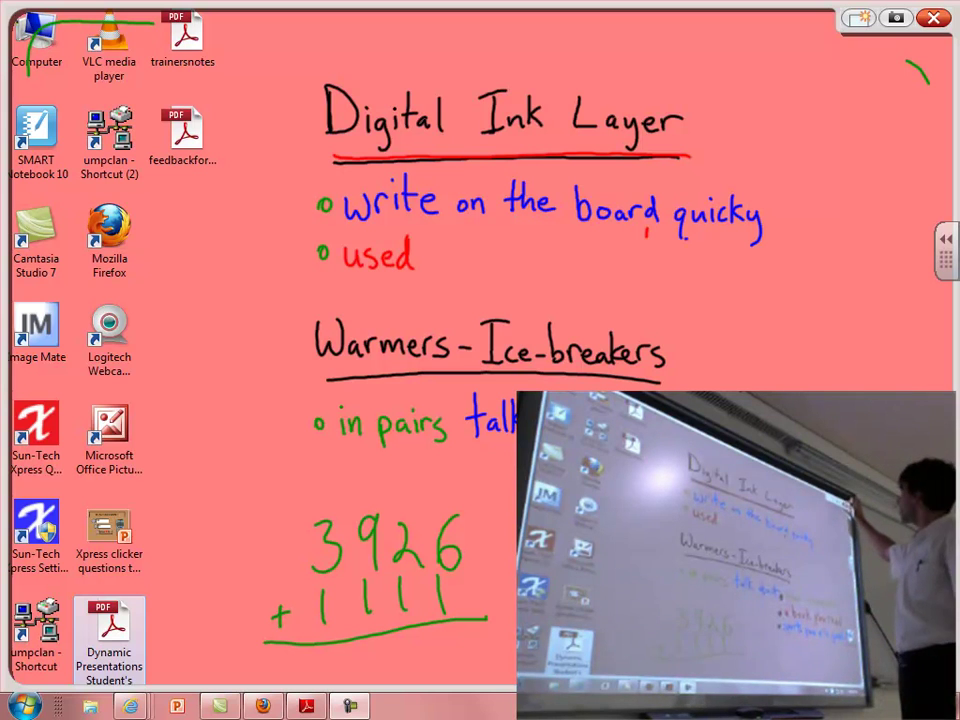
# Capture the annotated desktop into SMART Notebook and move the capture so the whole image fits on the page, then minimize Notebook
pyautogui.click(895, 17)
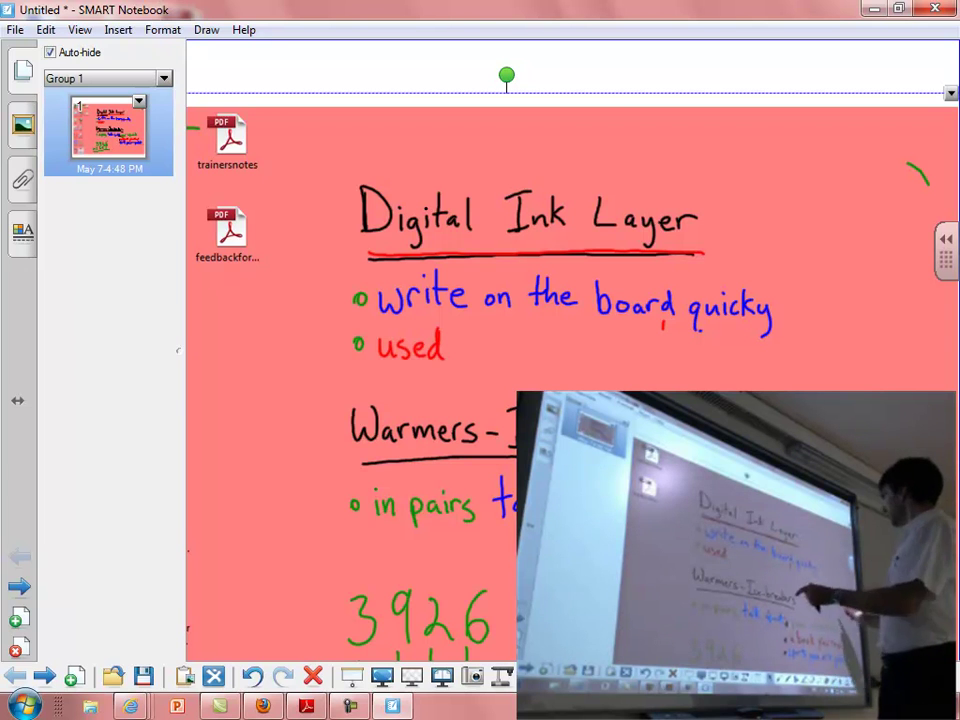
pyautogui.scroll(-3, 573, 300)
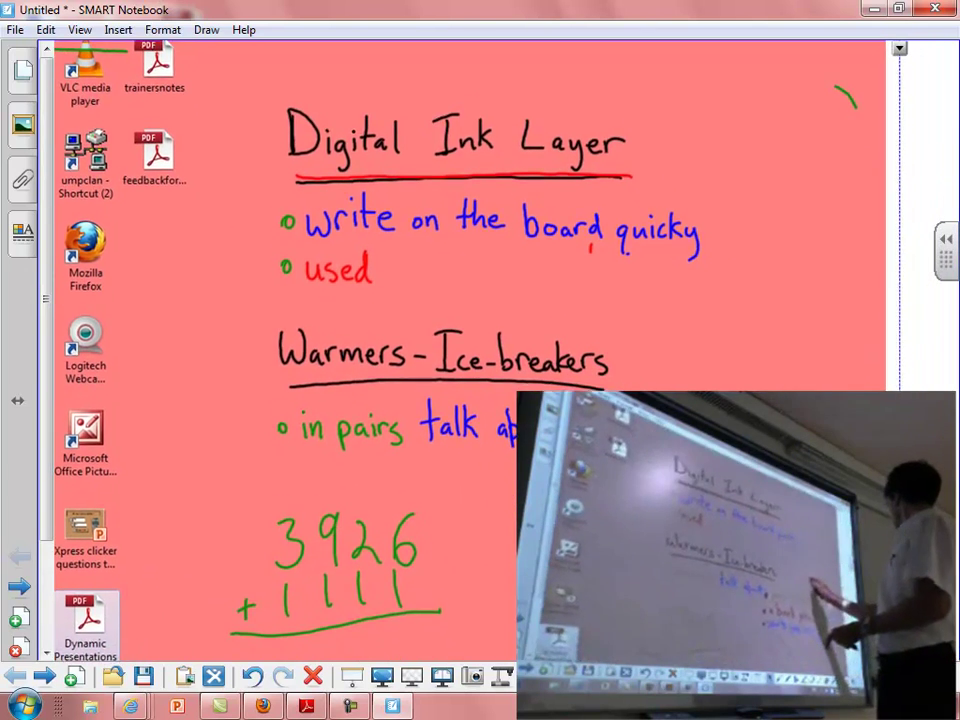
pyautogui.scroll(-1, 460, 300)
pyautogui.scroll(-3, 460, 290)
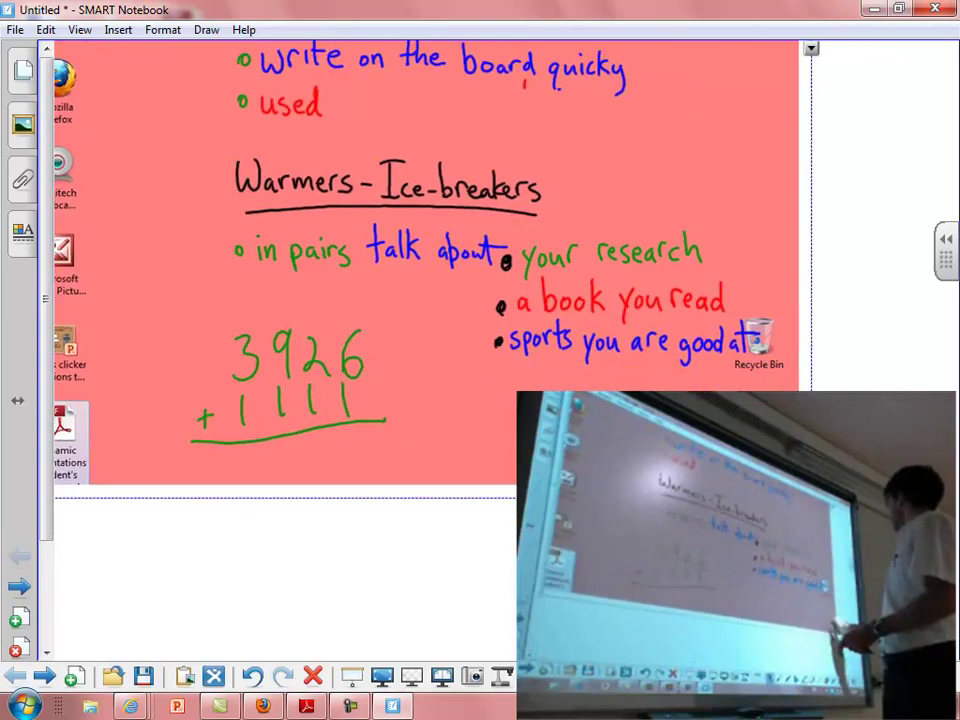
pyautogui.moveTo(545, 190)
pyautogui.mouseDown()
pyautogui.moveTo(727, 362)
pyautogui.moveTo(729, 375)
pyautogui.mouseUp()
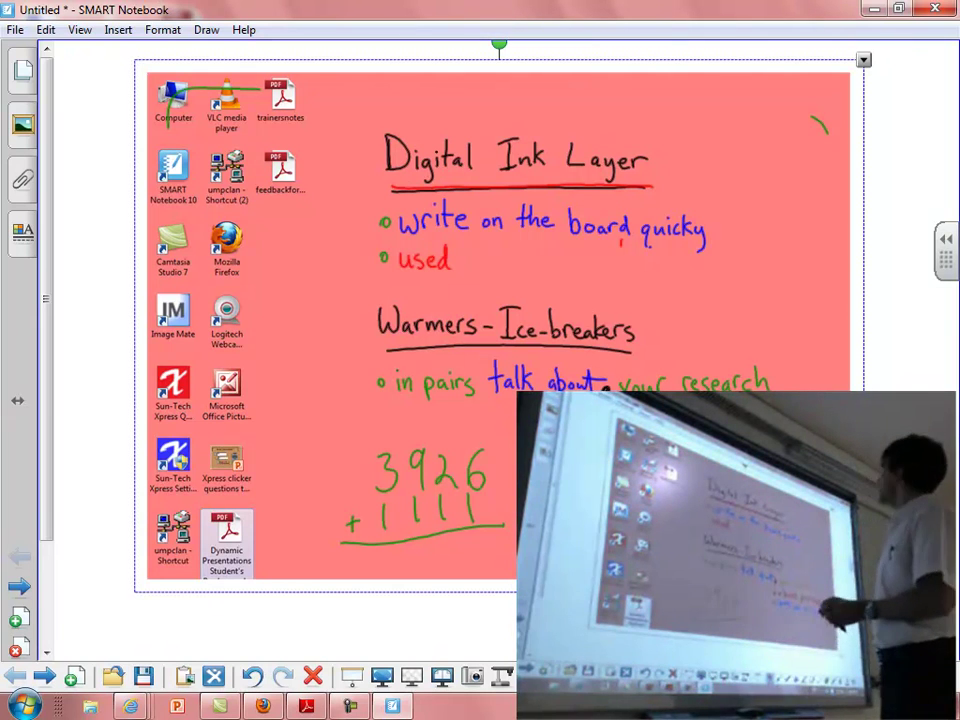
pyautogui.click(873, 9)
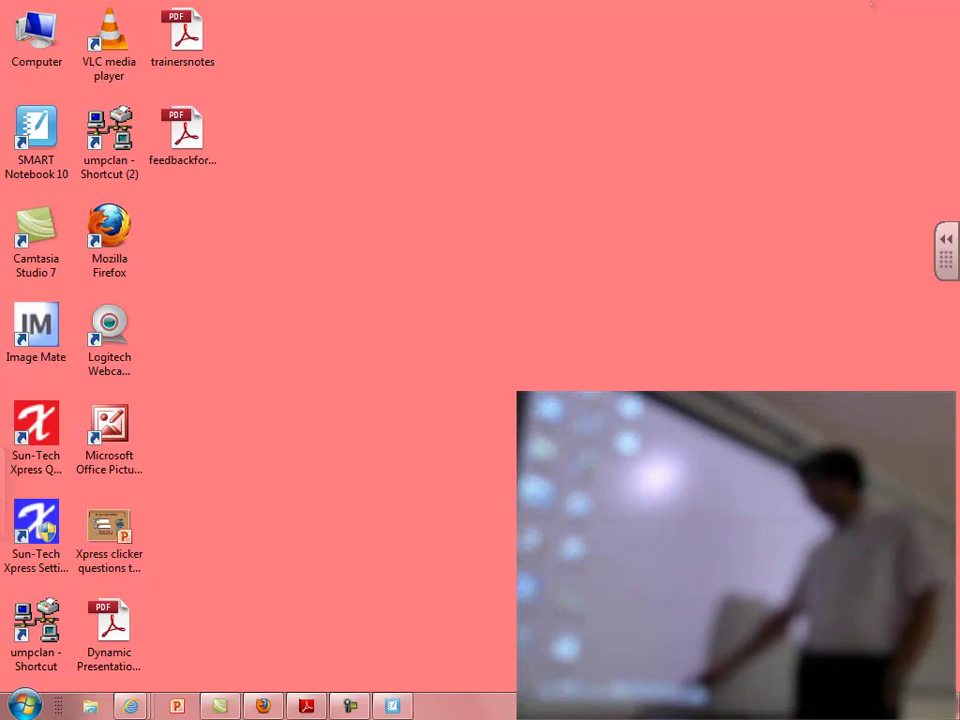
# Move the floating tools inward on the desktop, and open and close the Oxford Tenses page in Internet Explorer
pyautogui.moveTo(131, 706)
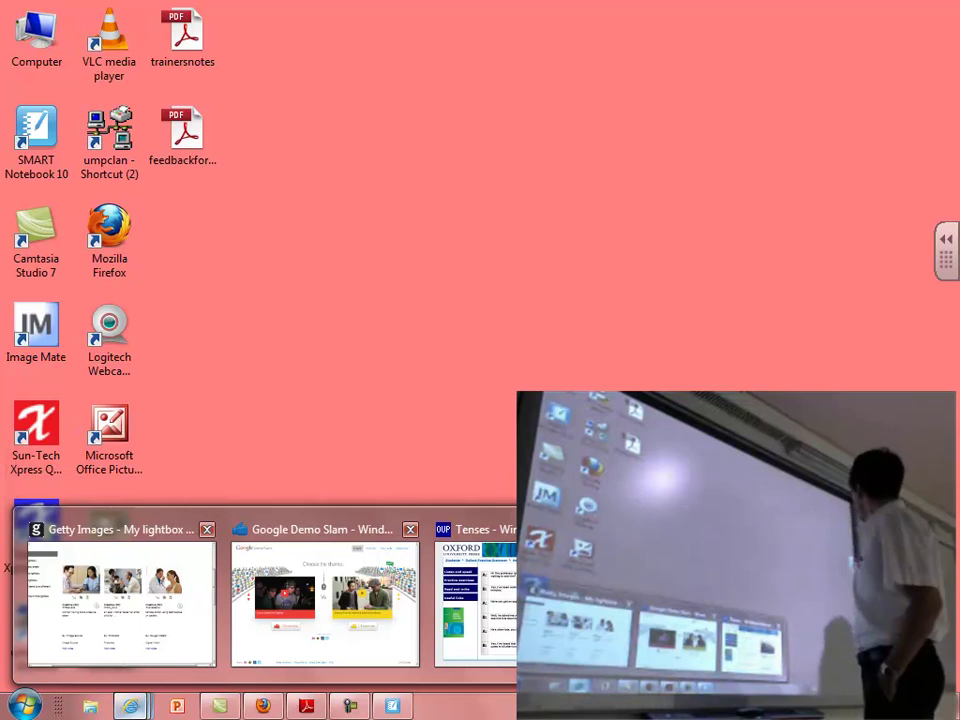
pyautogui.click(946, 250)
pyautogui.moveTo(906, 259); pyautogui.dragTo(698, 377)
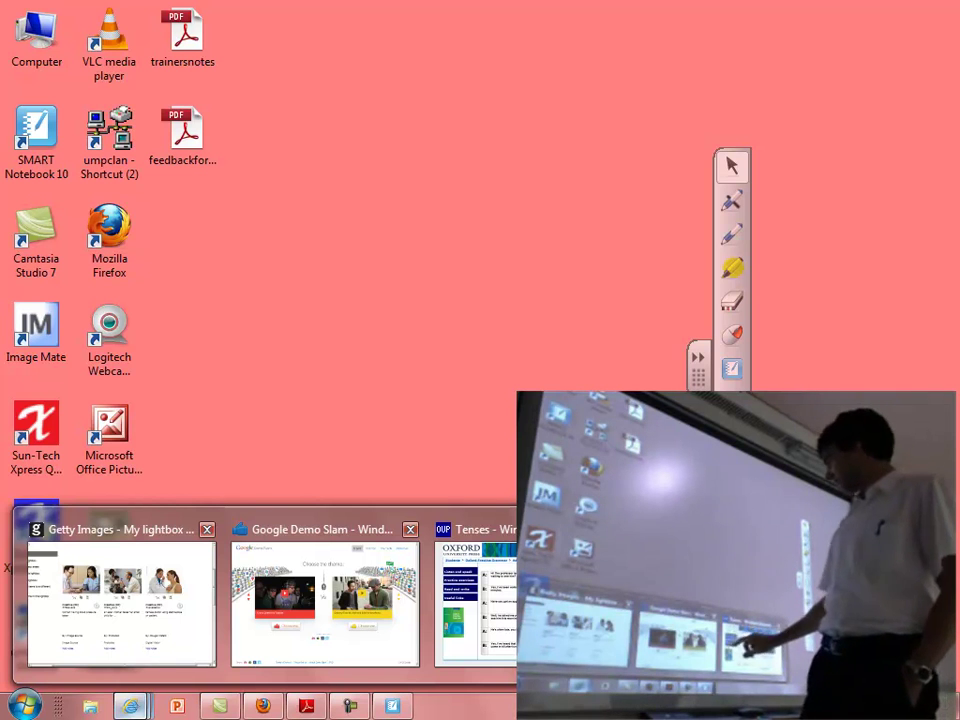
pyautogui.click(489, 583)
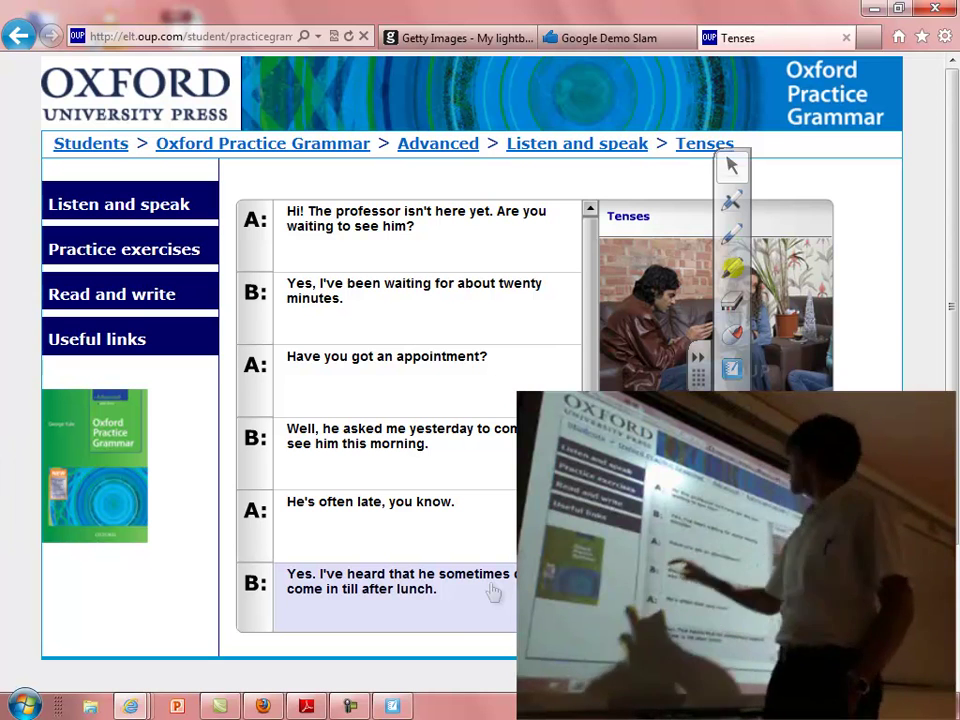
pyautogui.click(846, 38)
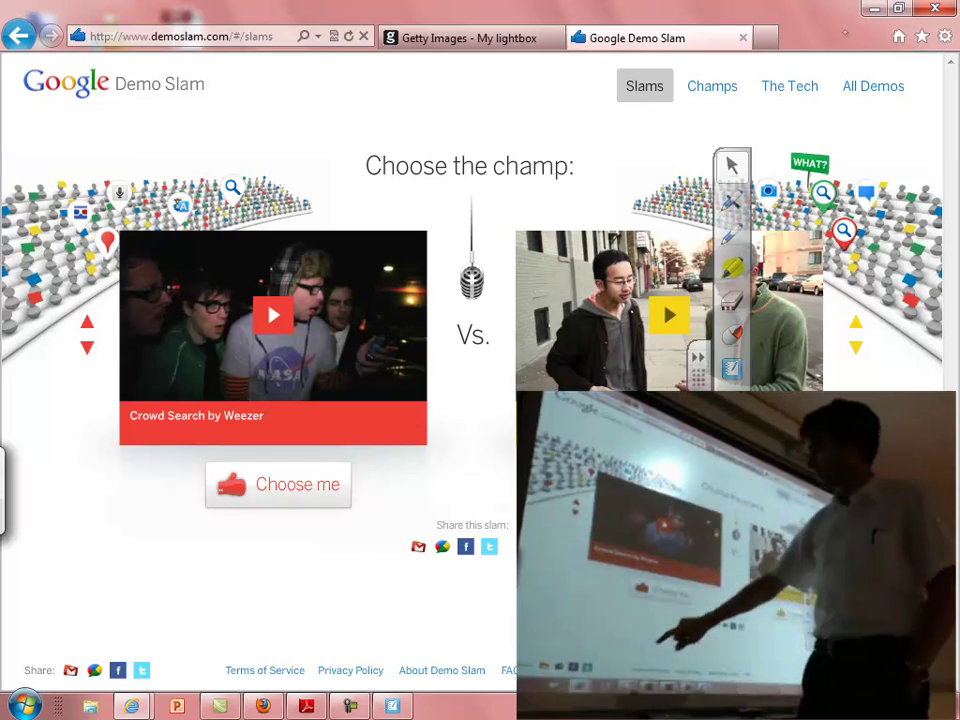
# Switch to the Read and write 3 exercise in Firefox, circle "be done" in sentence 1 in red and clear the ink
pyautogui.click(263, 706)
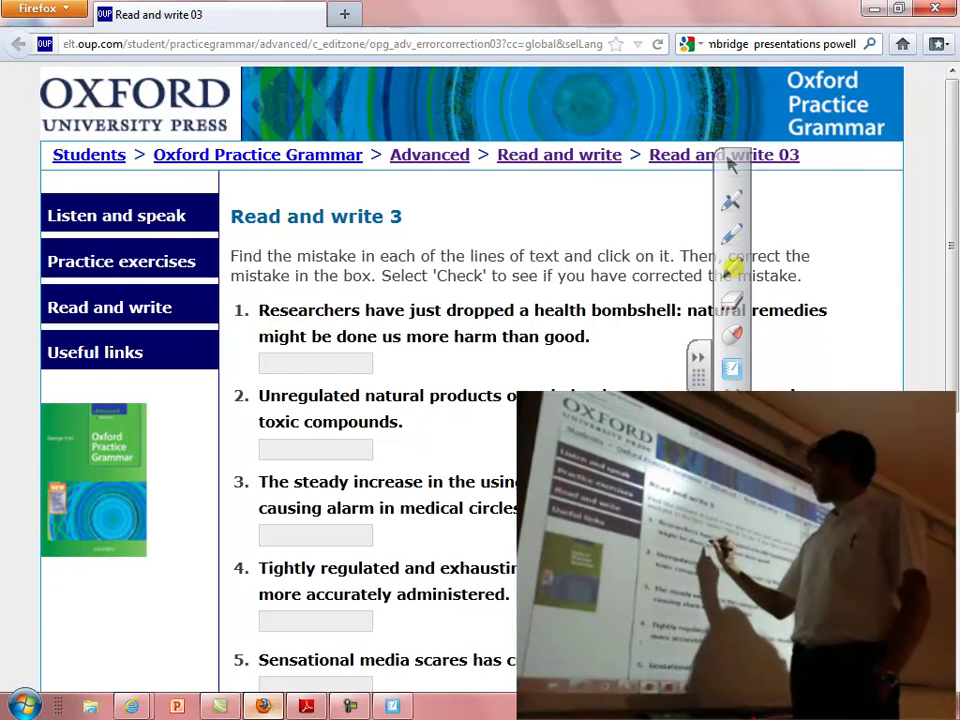
pyautogui.moveTo(365, 309); pyautogui.dragTo(392, 338)
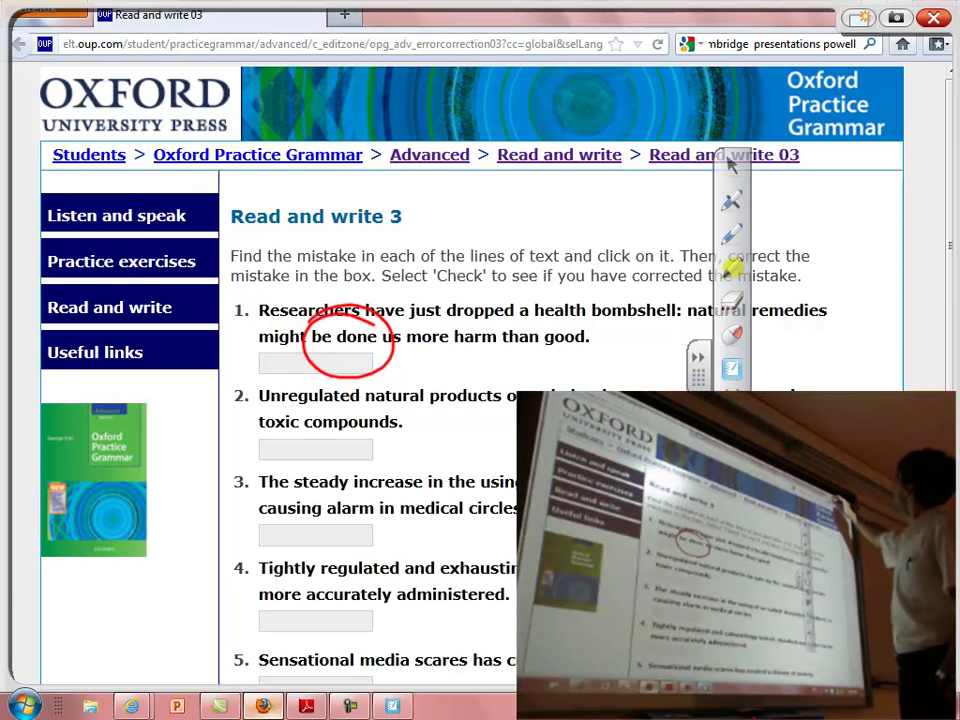
pyautogui.click(732, 165)
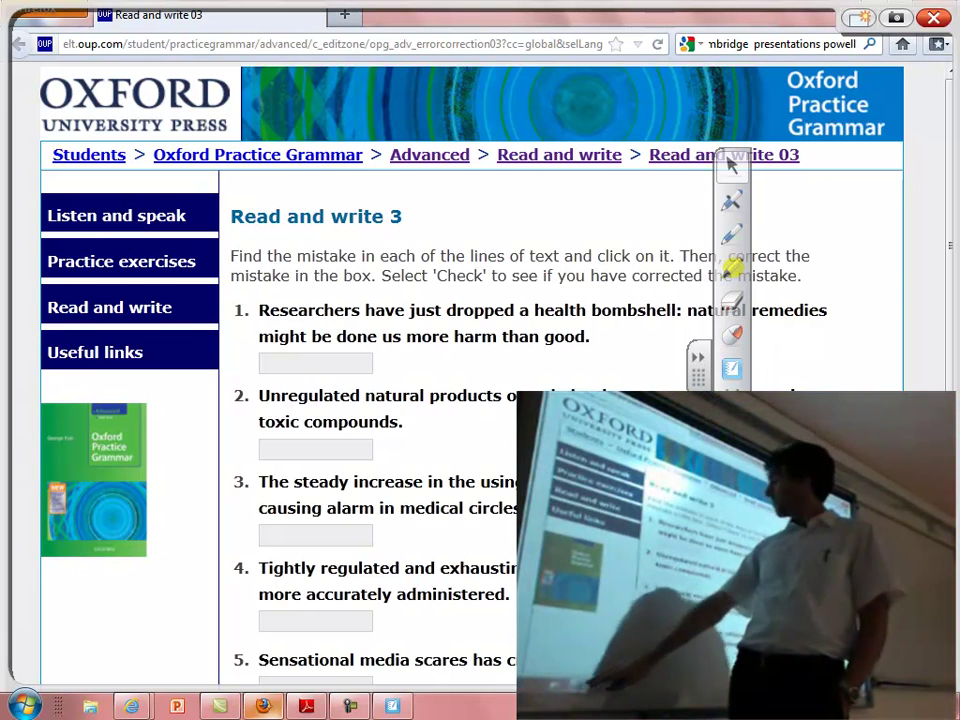
# Switch to the Getty Images lightbox in Internet Explorer and number the three pictures 1, 2 and 3 with the yellow highlighter
pyautogui.click(131, 706)
pyautogui.click(122, 594)
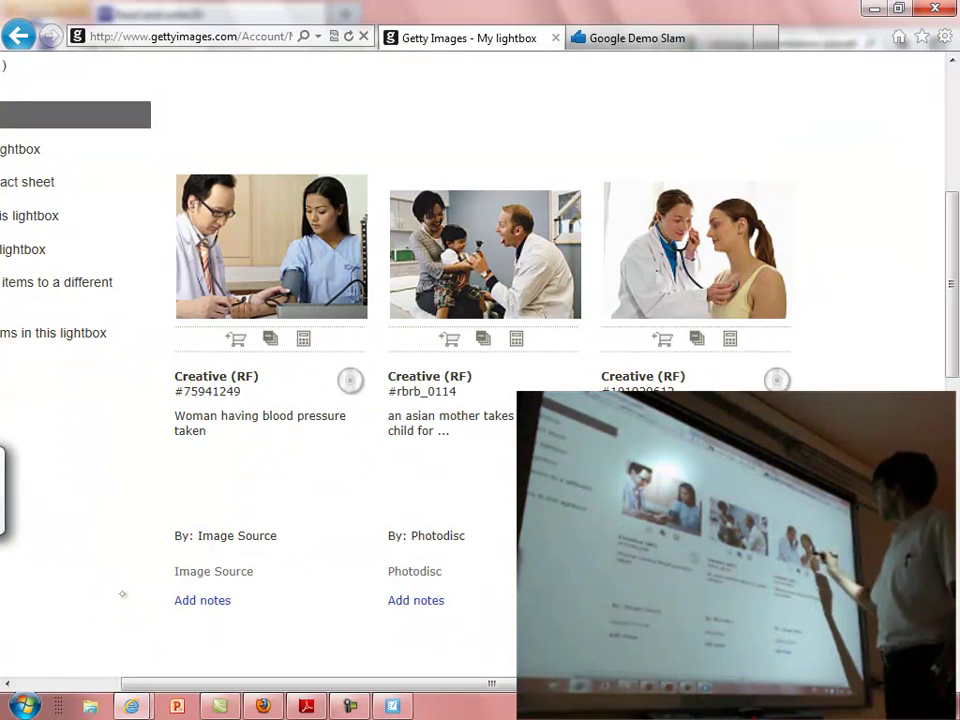
pyautogui.click(732, 268)
pyautogui.moveTo(698, 376); pyautogui.dragTo(826, 332)
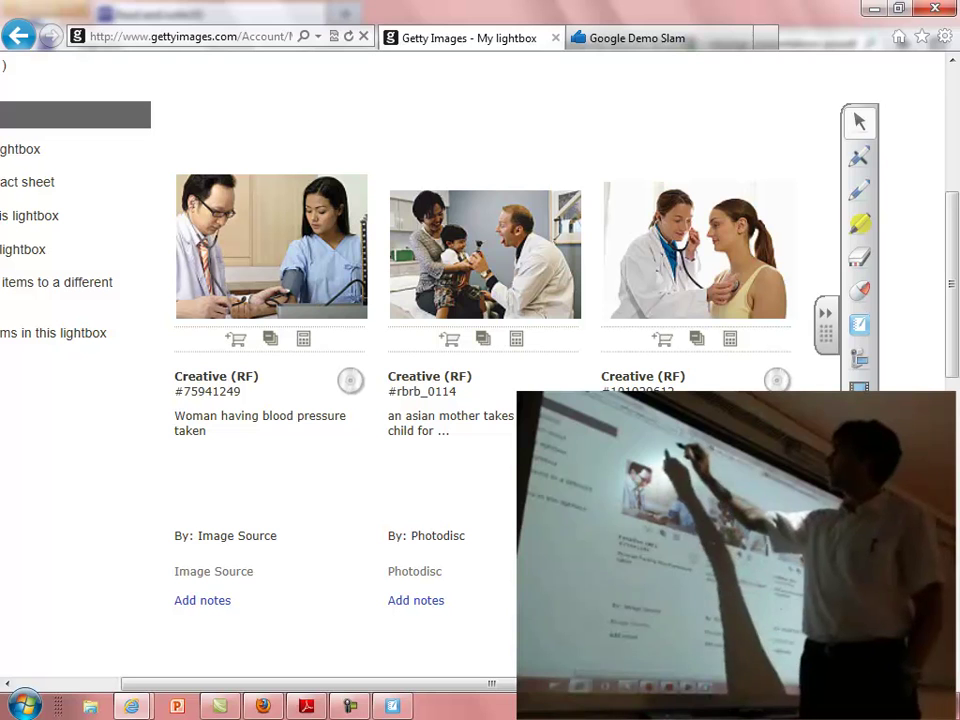
pyautogui.moveTo(272, 72); pyautogui.dragTo(272, 155)
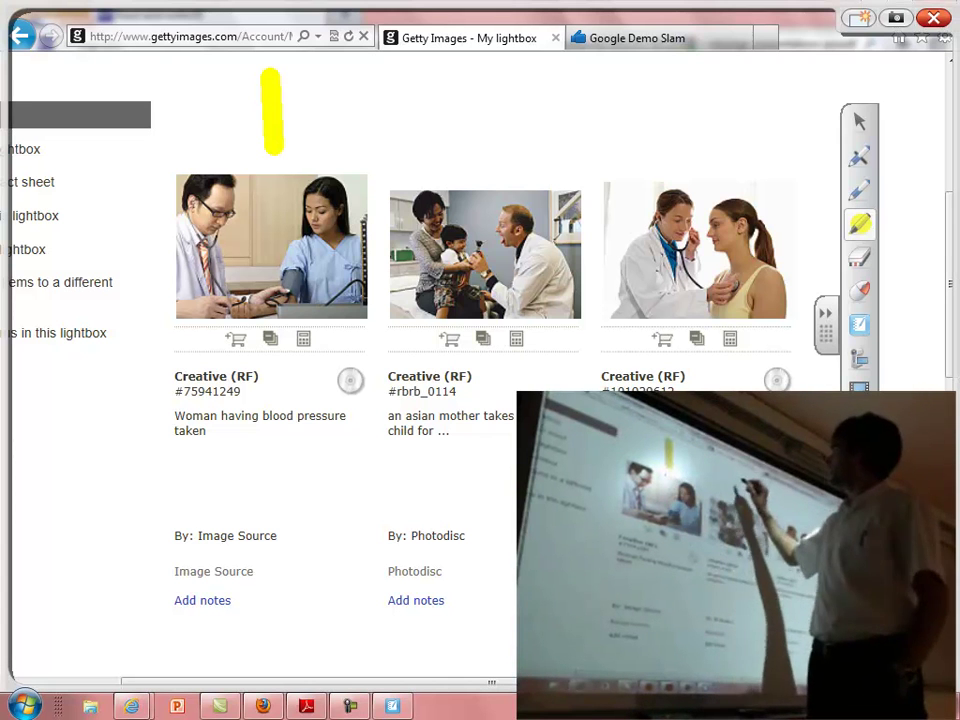
pyautogui.moveTo(452, 105); pyautogui.dragTo(512, 158)
pyautogui.moveTo(680, 92)
pyautogui.mouseDown()
pyautogui.moveTo(718, 95)
pyautogui.moveTo(675, 172)
pyautogui.mouseUp()
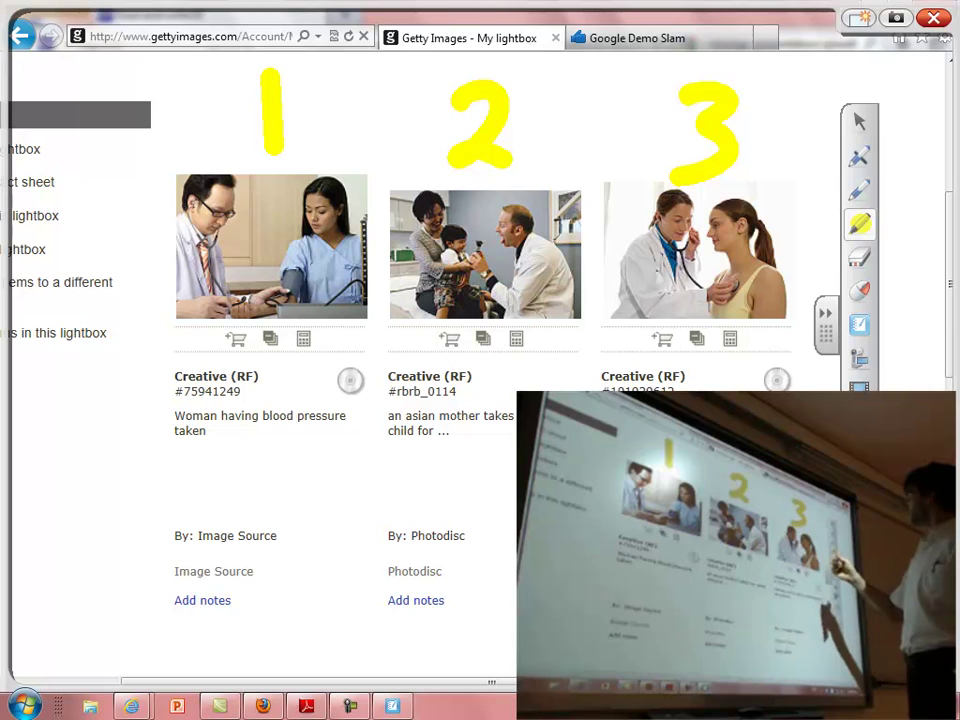
# Capture the numbered lightbox pictures into SMART Notebook, then shrink the capture and reposition it on the new page
pyautogui.click(860, 121)
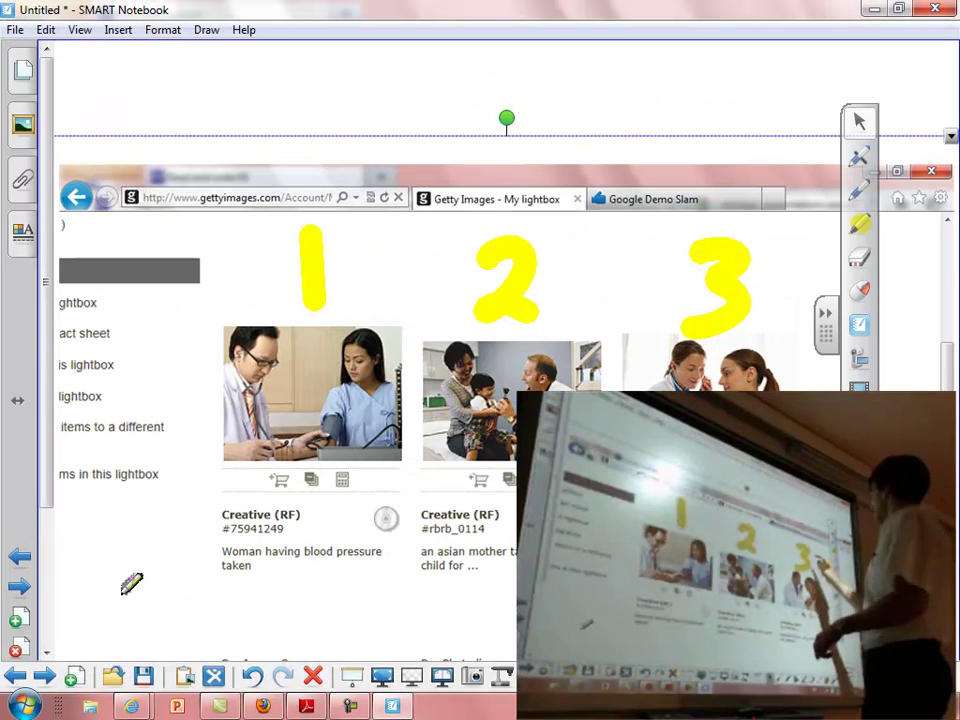
pyautogui.moveTo(656, 282); pyautogui.dragTo(596, 148)
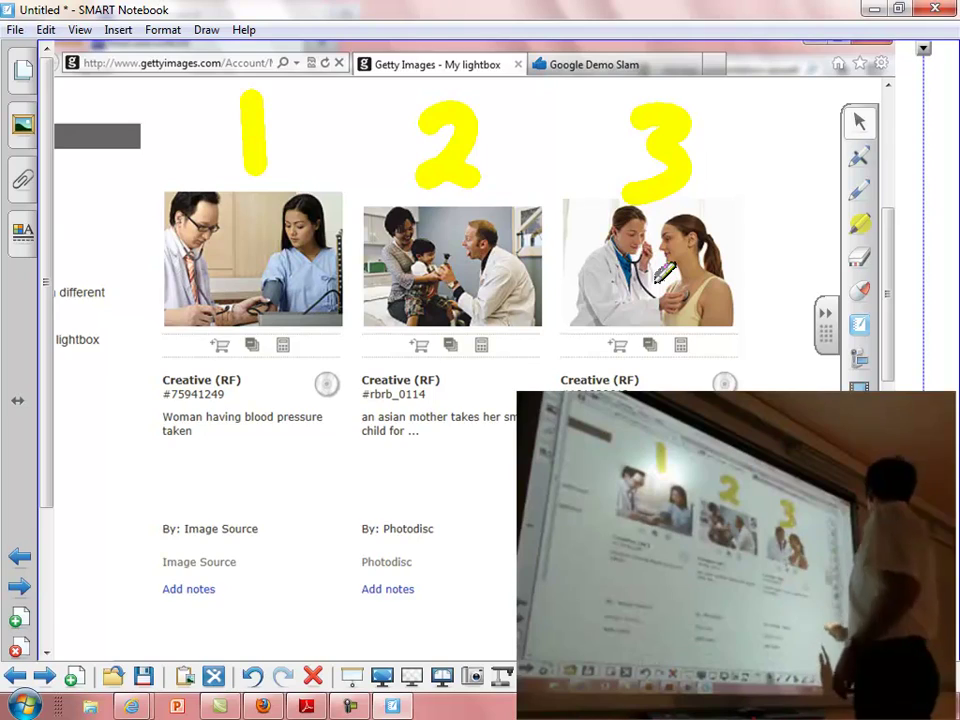
pyautogui.moveTo(656, 282); pyautogui.dragTo(578, 198)
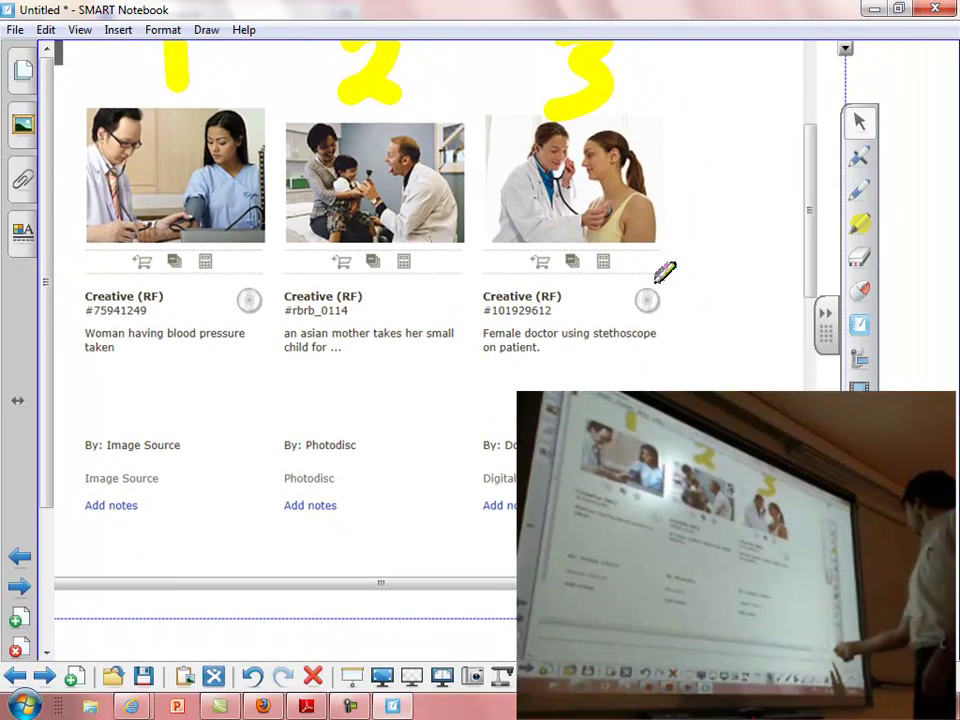
pyautogui.moveTo(845, 618); pyautogui.dragTo(565, 413)
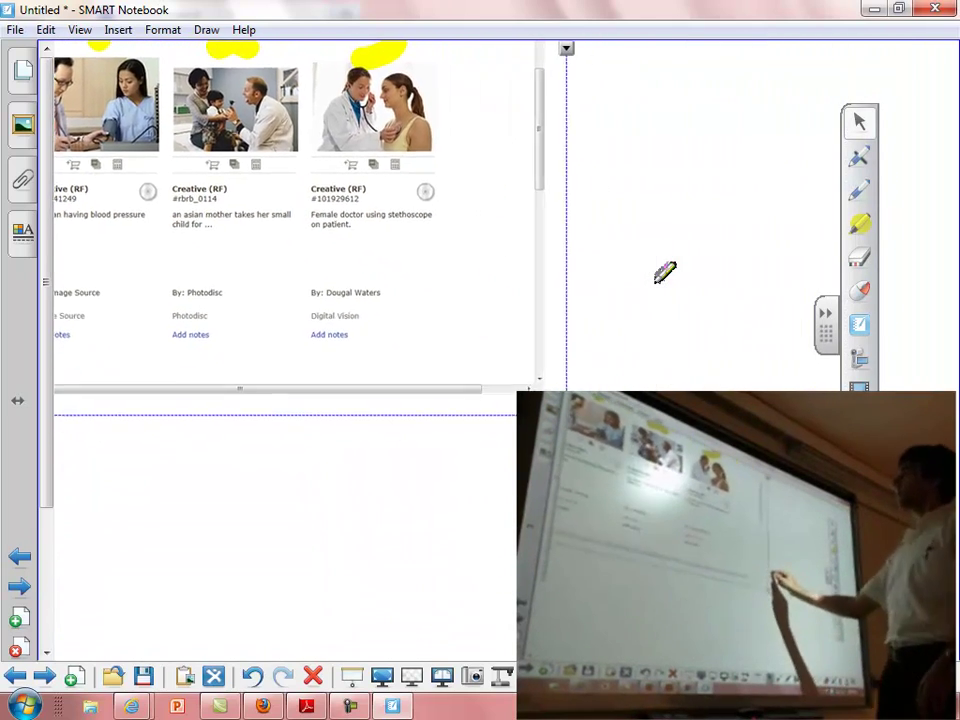
pyautogui.moveTo(424, 163); pyautogui.dragTo(656, 282)
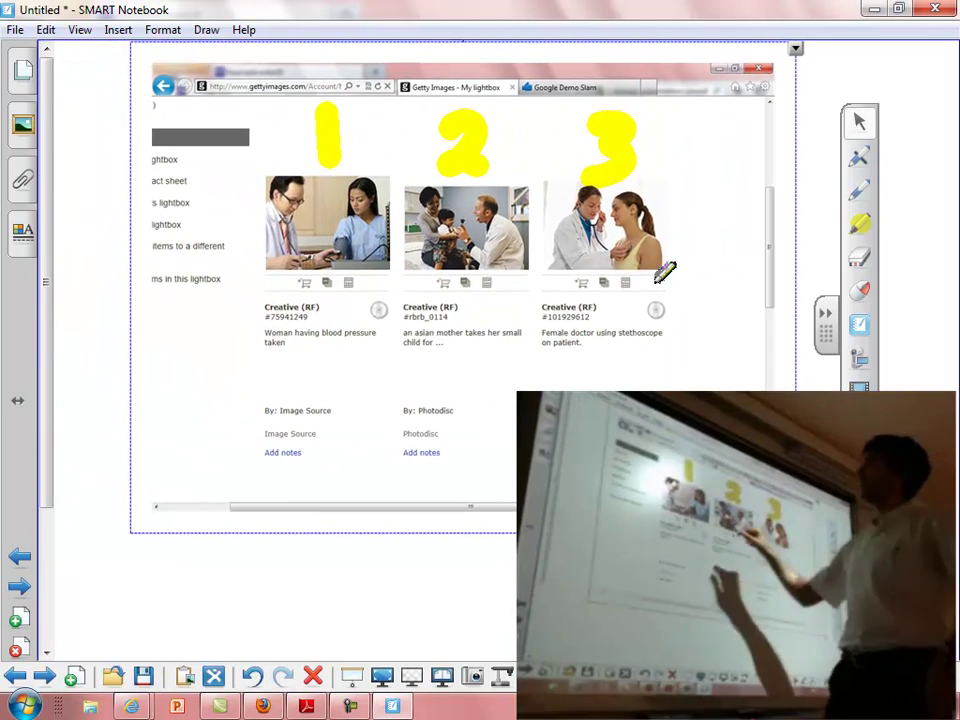
# Show the page thumbnails and view the captured desktop on page 1 and the numbered pictures on page 2
pyautogui.click(22, 70)
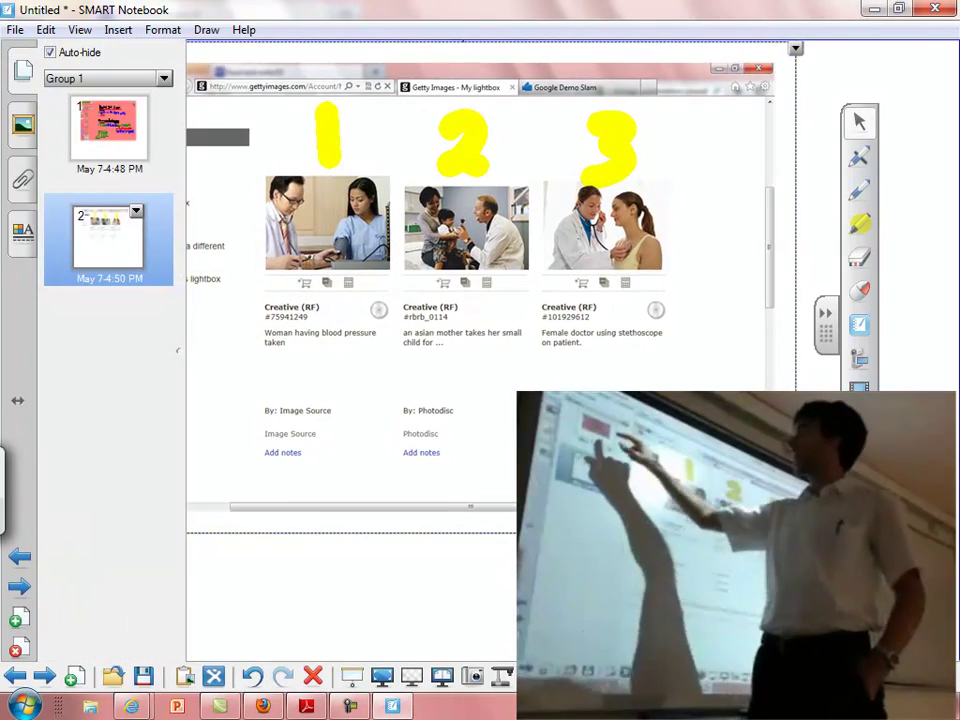
pyautogui.click(108, 128)
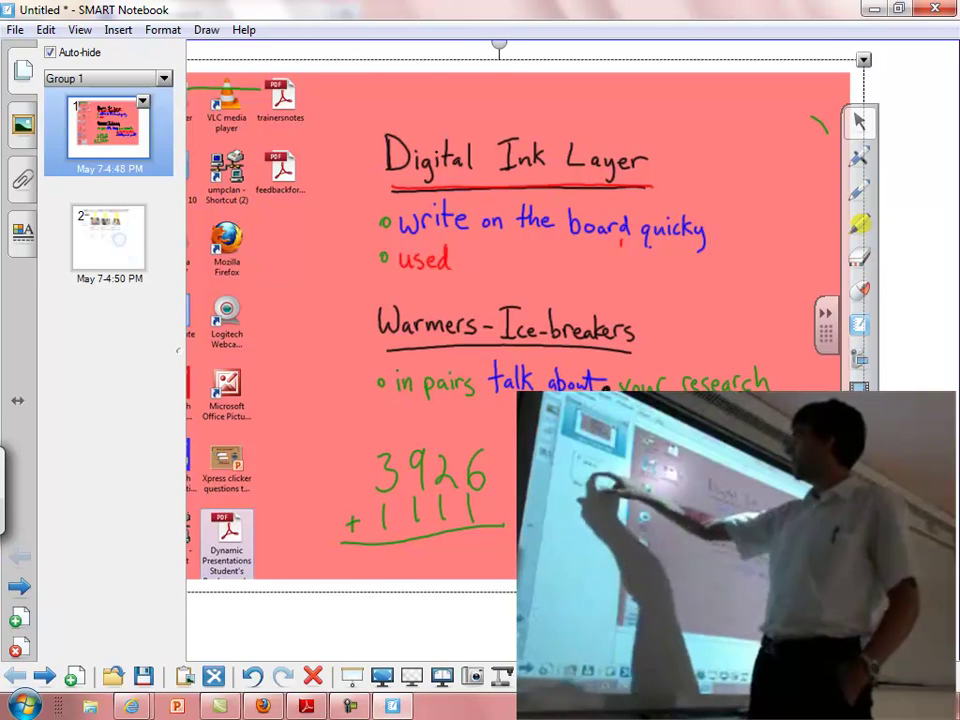
pyautogui.click(108, 238)
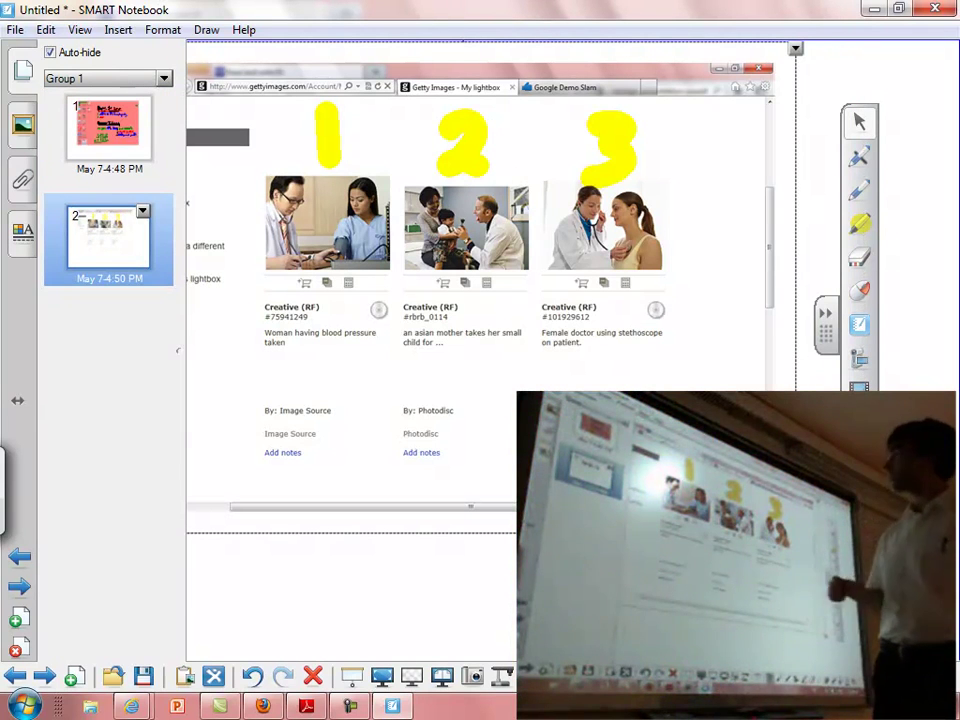
# Minimize Notebook and Internet Explorer, then return to SMART Notebook and display page 1
pyautogui.click(873, 9)
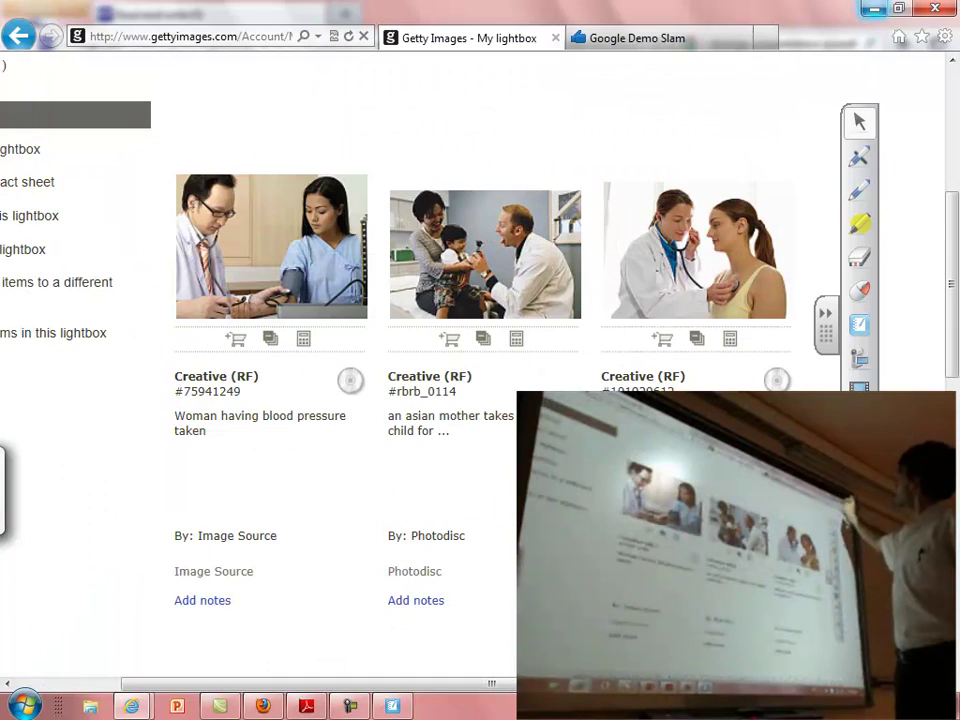
pyautogui.click(874, 9)
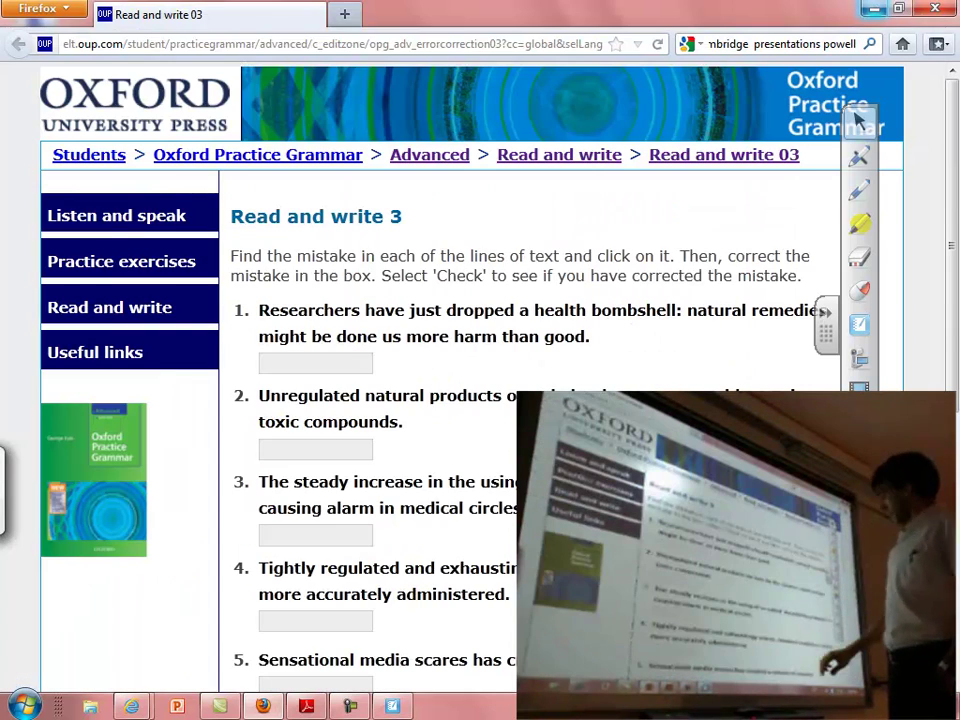
pyautogui.click(392, 706)
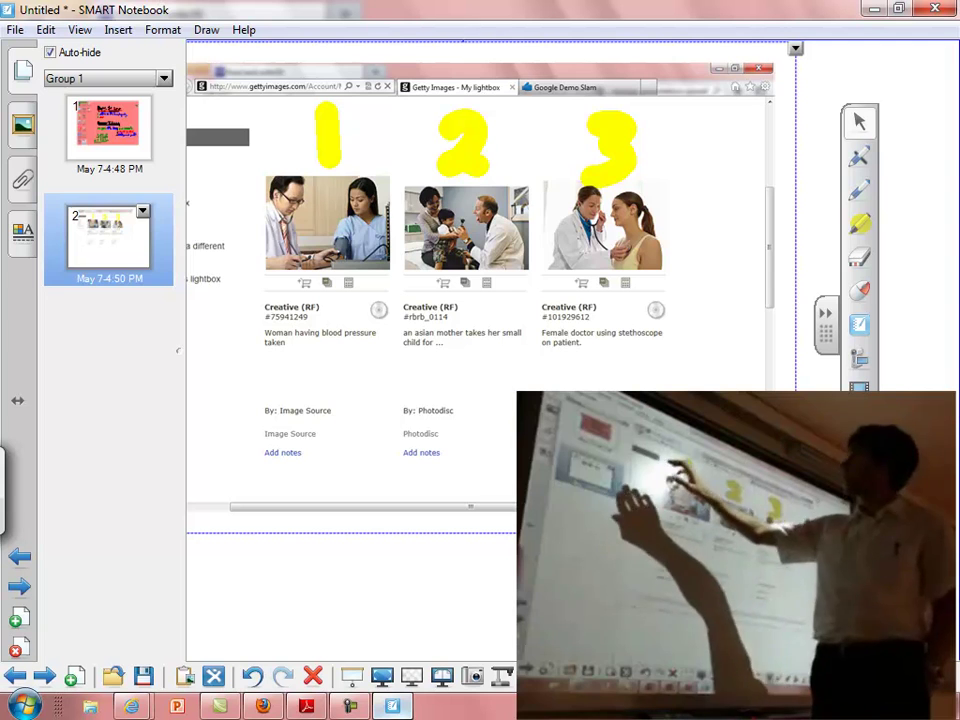
pyautogui.click(108, 128)
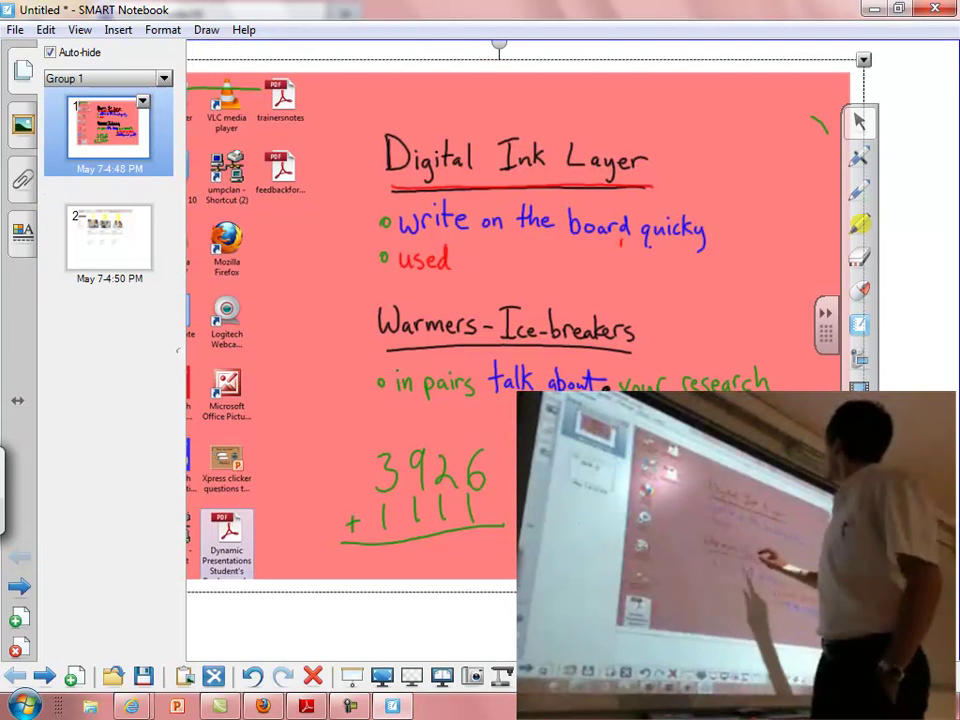